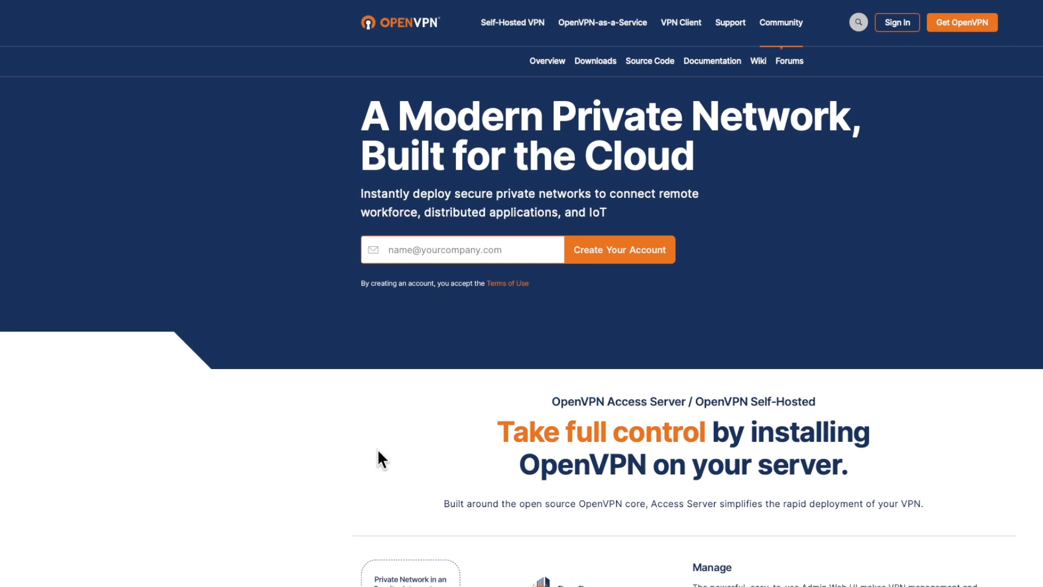
# Scroll down the OpenVPN homepage to review the Access Server section
pyautogui.scroll(-3, 377, 448)
pyautogui.scroll(-3, 315, 451)
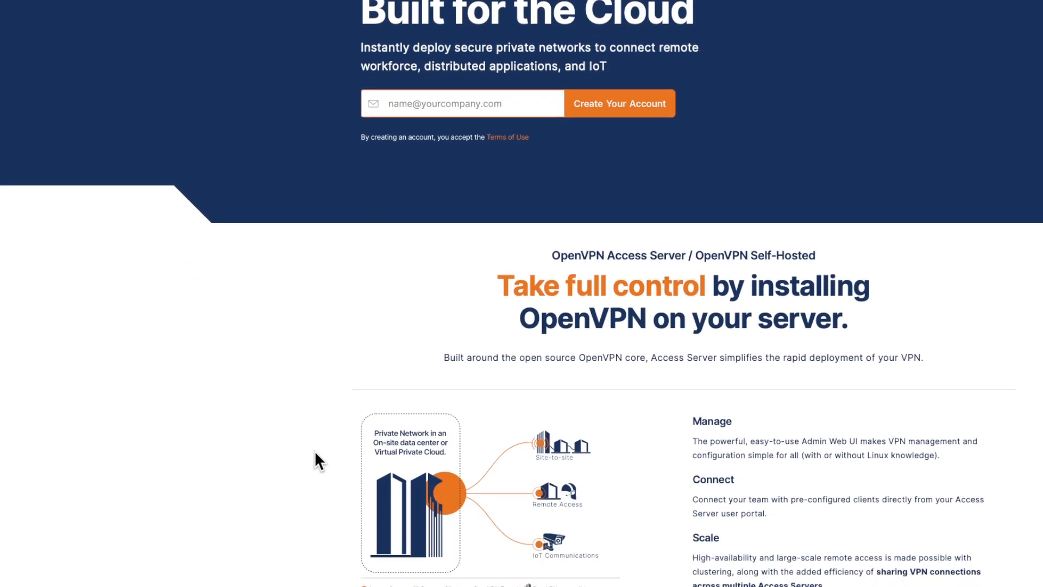
pyautogui.scroll(-2, 314, 450)
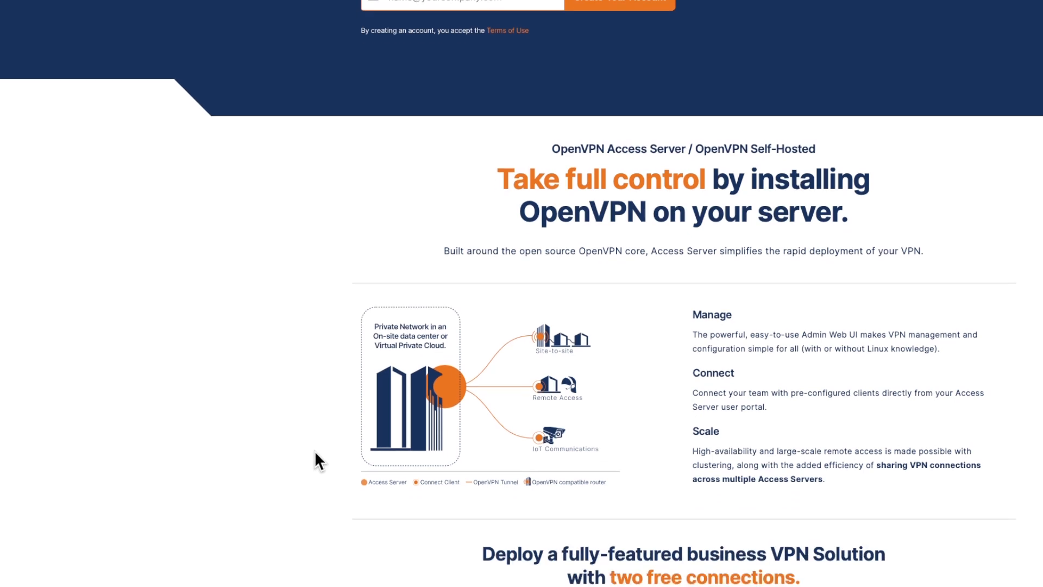
pyautogui.scroll(-1, 314, 451)
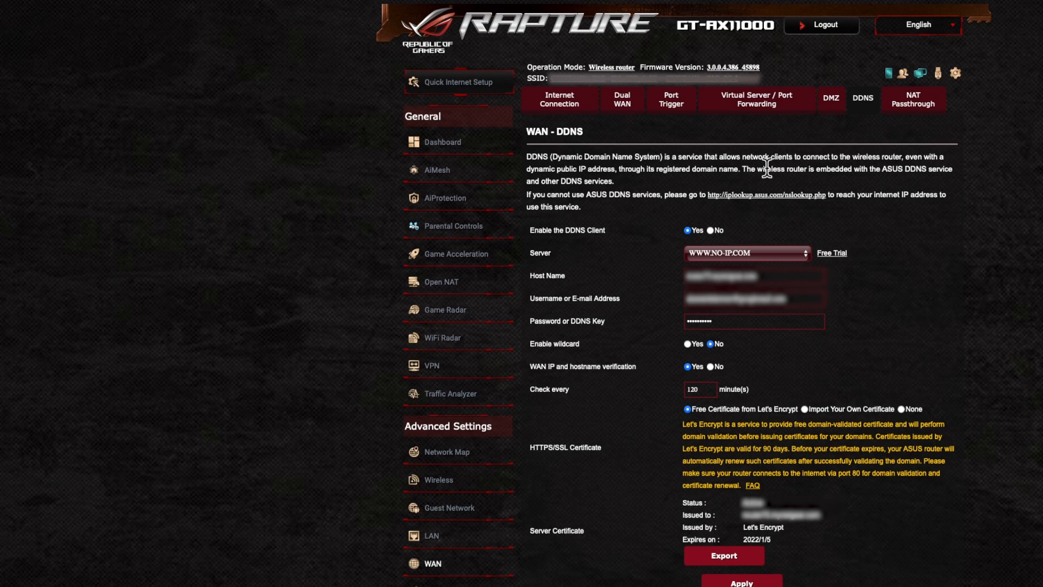
pyautogui.click(784, 252)
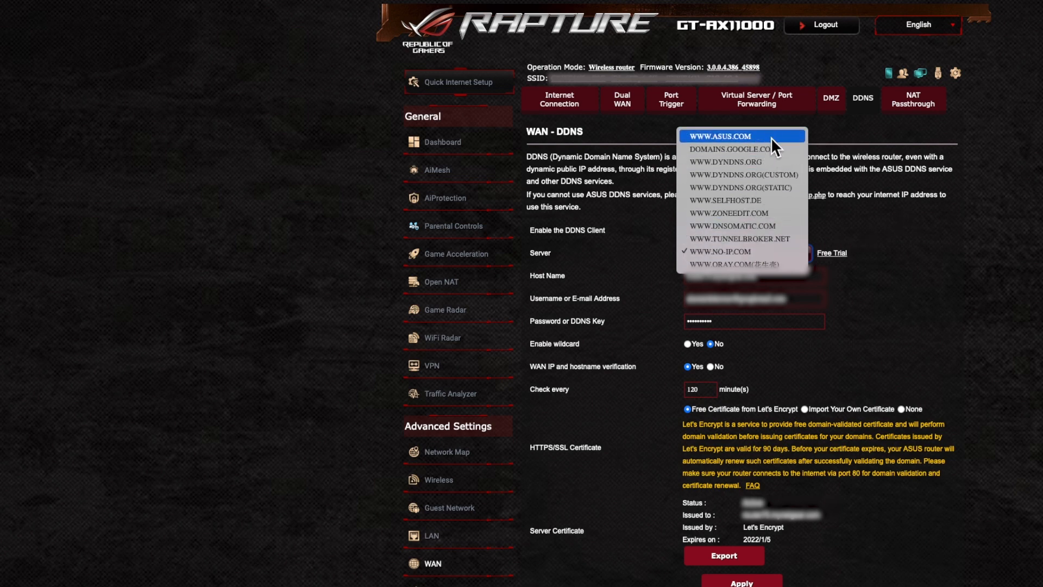
pyautogui.click(918, 232)
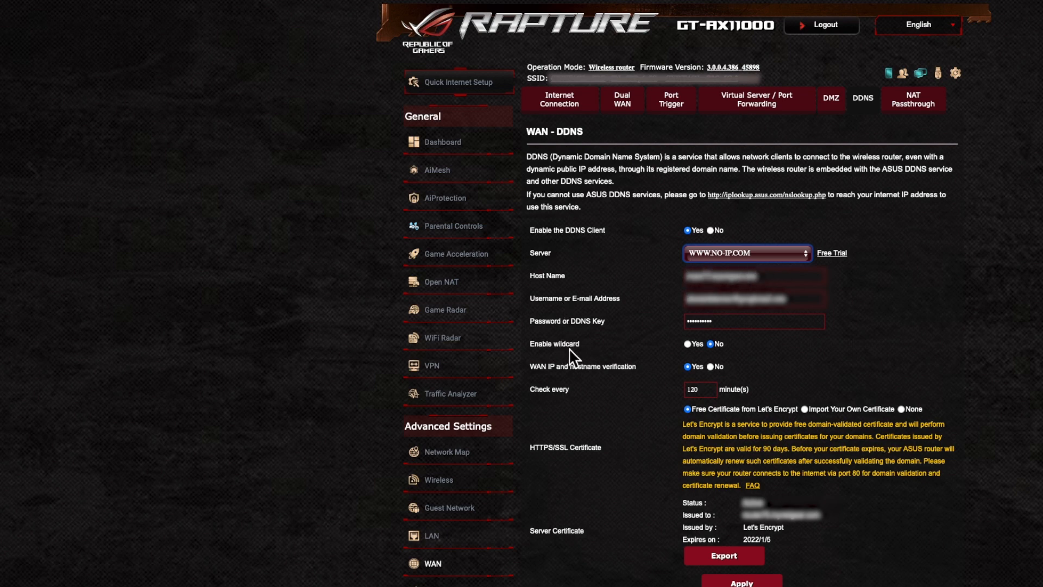
# Open the VPN Server page, where the PPTP VPN server shows as disabled
pyautogui.click(438, 374)
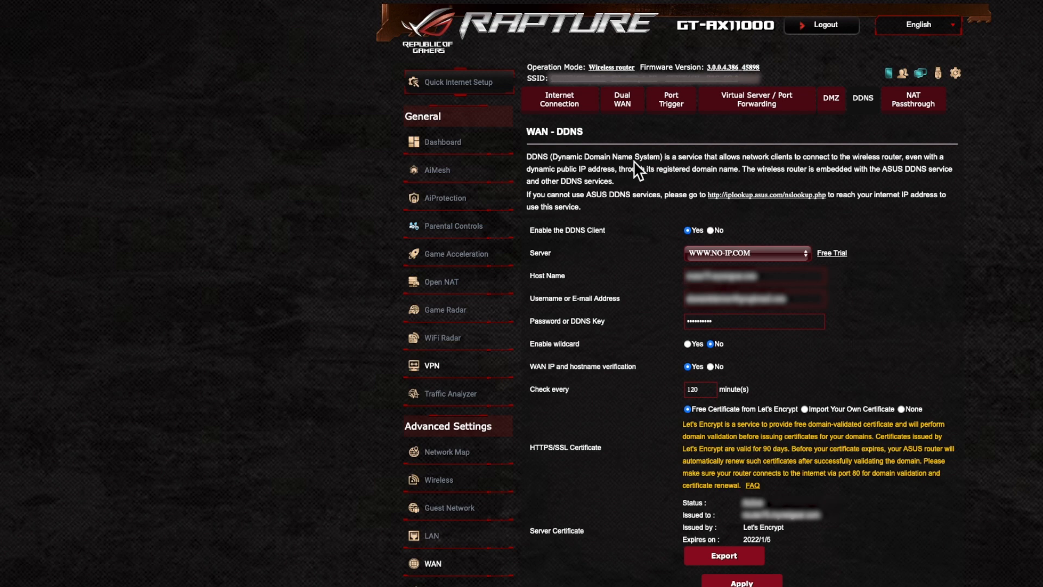
pyautogui.click(431, 366)
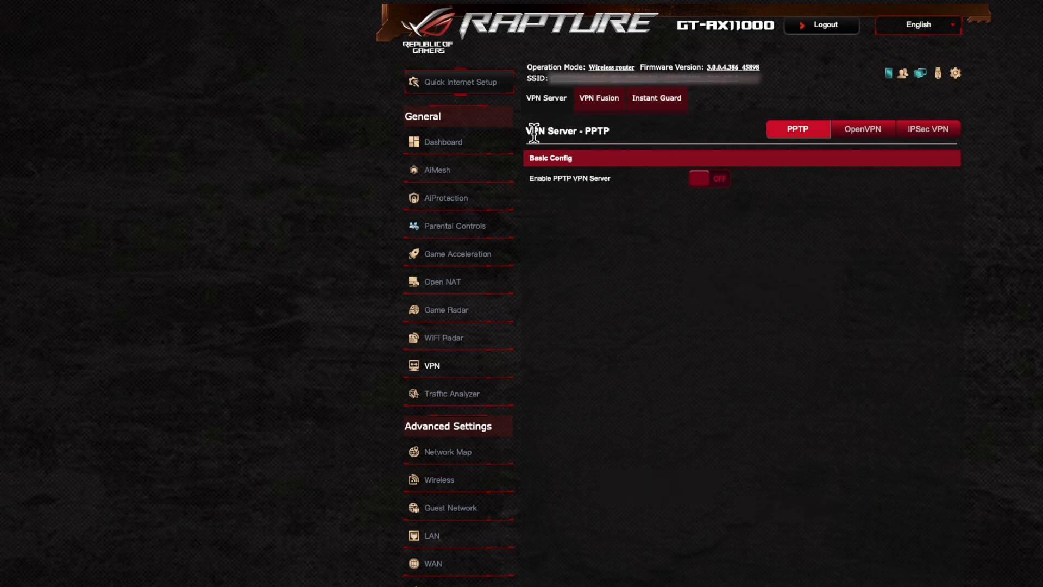
# Enable the OpenVPN server, revealing server port 62535 and 2048-bit RSA encryption
pyautogui.click(867, 129)
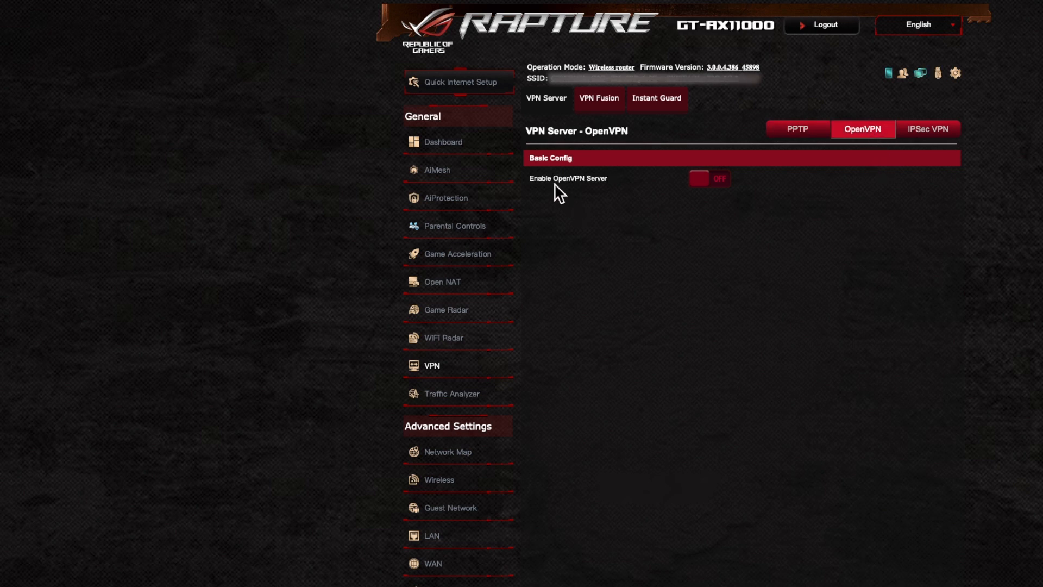
pyautogui.click(704, 182)
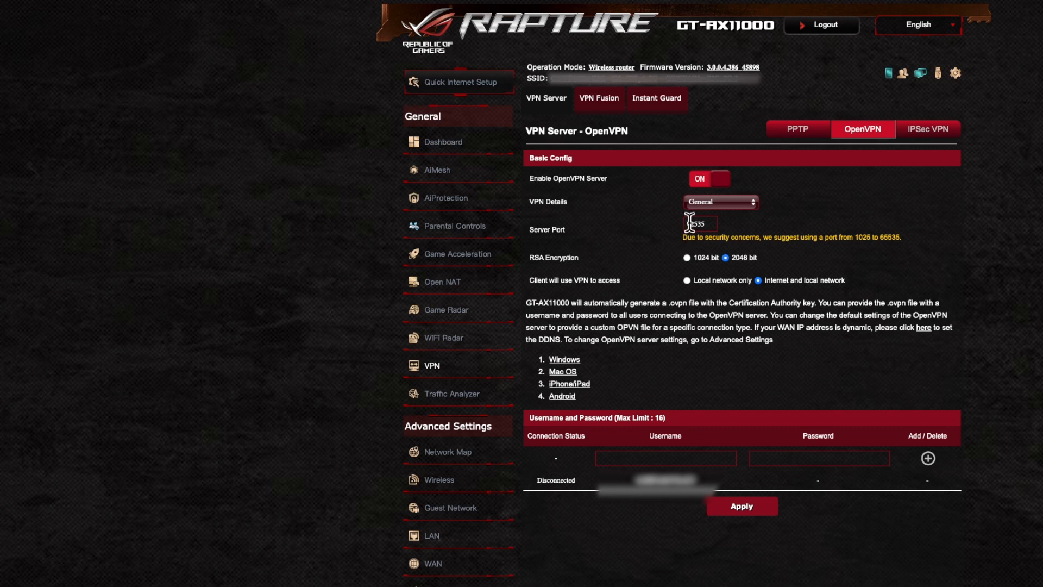
pyautogui.click(737, 204)
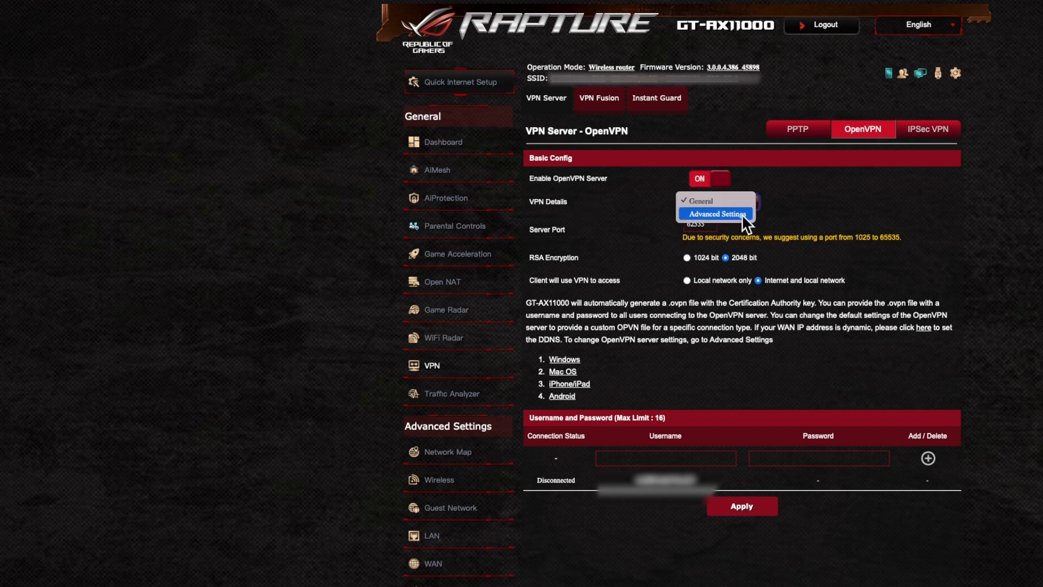
pyautogui.click(706, 201)
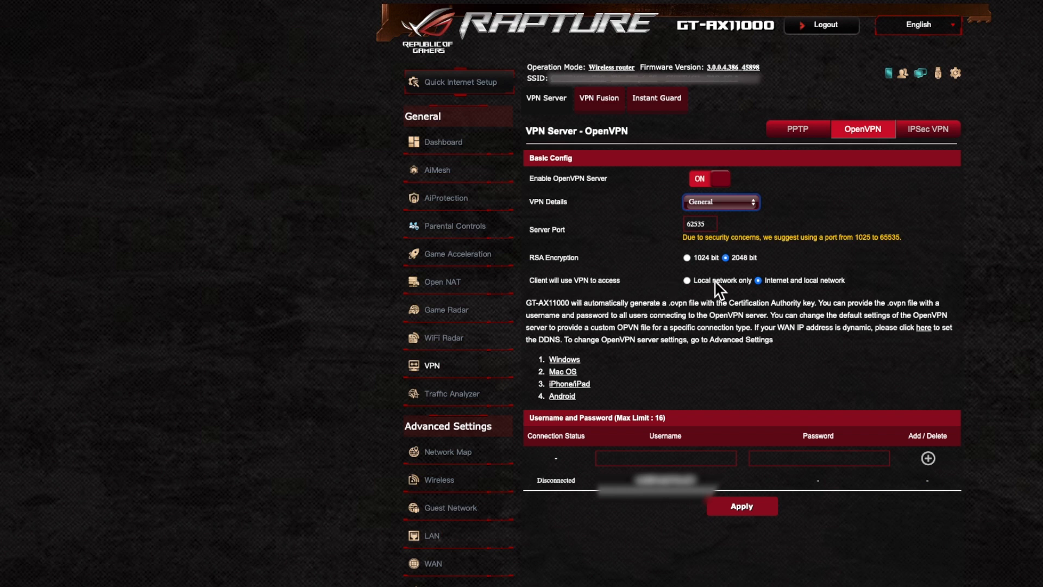
pyautogui.click(688, 280)
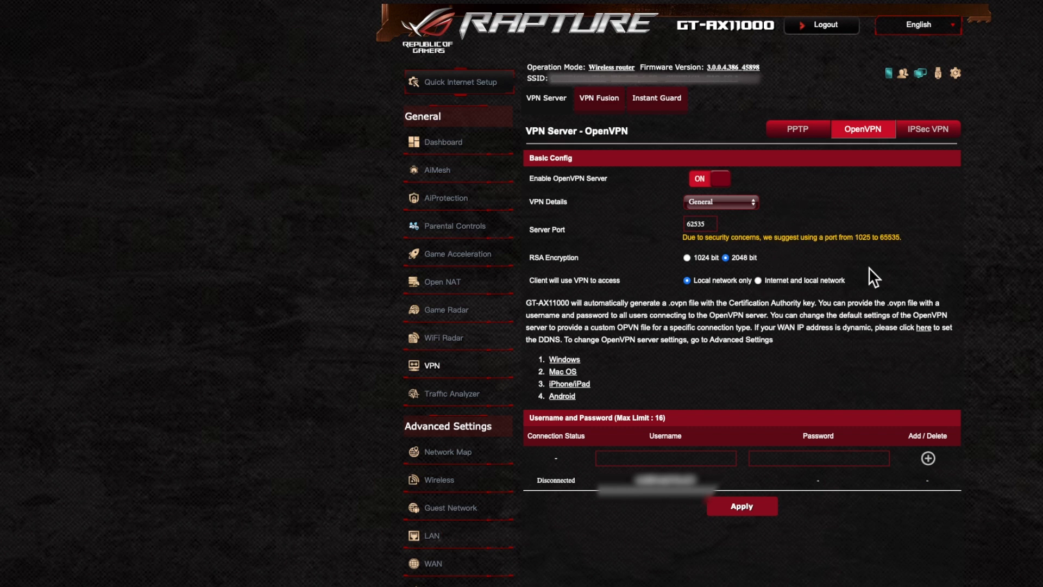
pyautogui.click(758, 280)
pyautogui.click(627, 458)
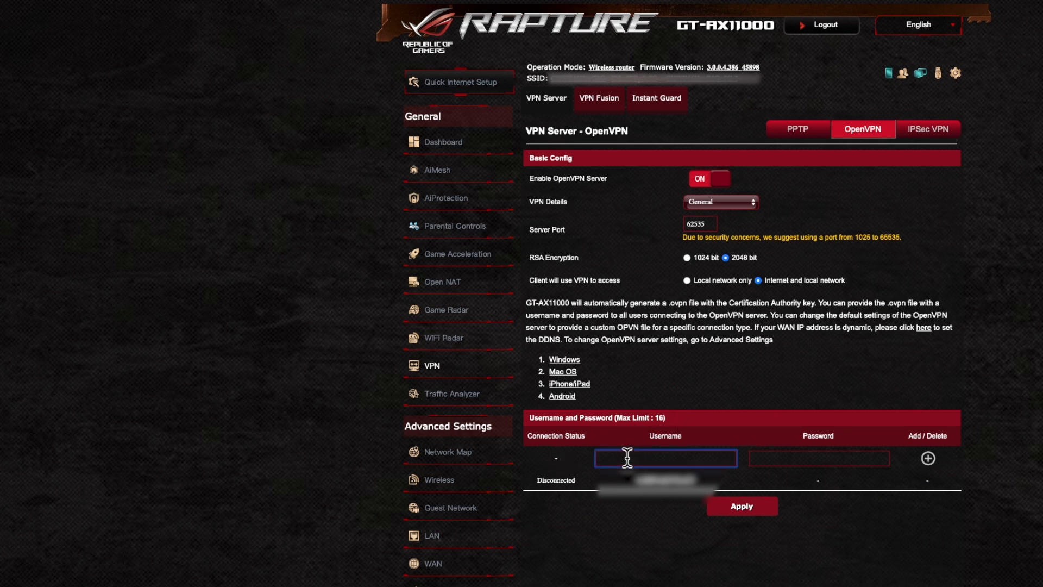
pyautogui.write('TestUser')
pyautogui.click(774, 458)
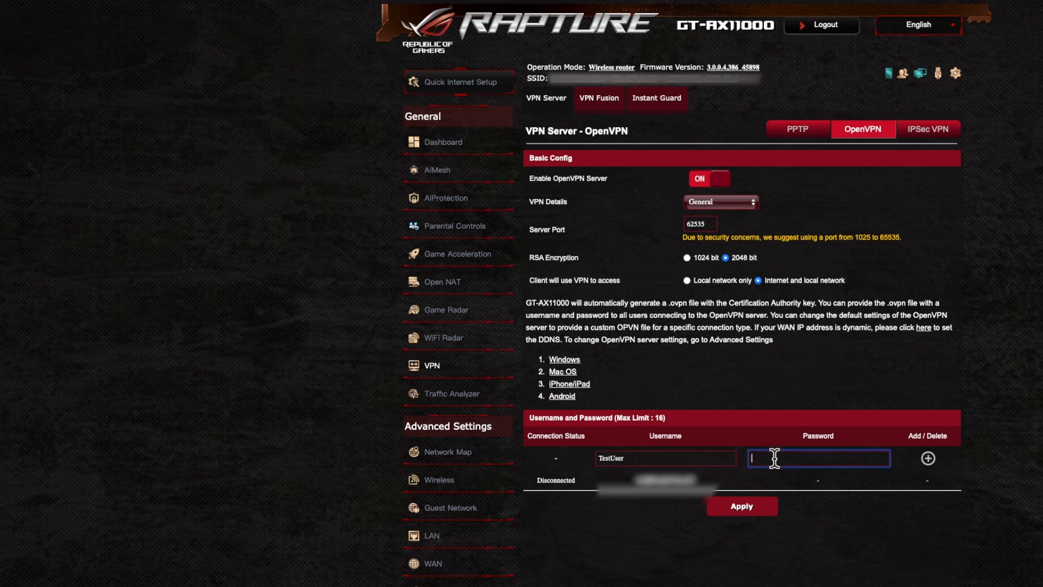
pyautogui.write('Password')
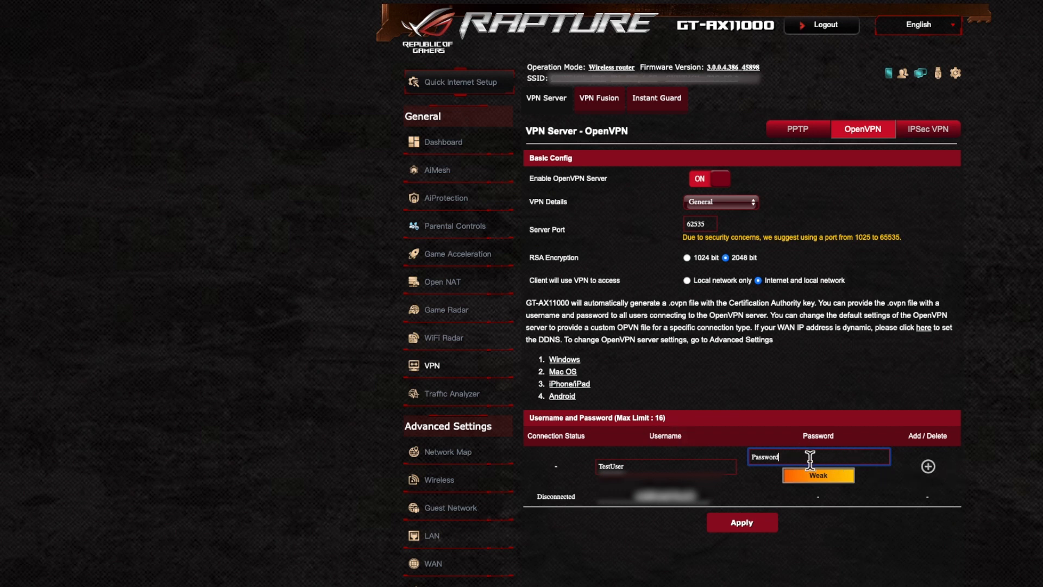
pyautogui.moveTo(805, 456); pyautogui.dragTo(749, 452)
pyautogui.press('BackSpace')
pyautogui.moveTo(661, 465); pyautogui.dragTo(589, 455)
pyautogui.press('BackSpace')
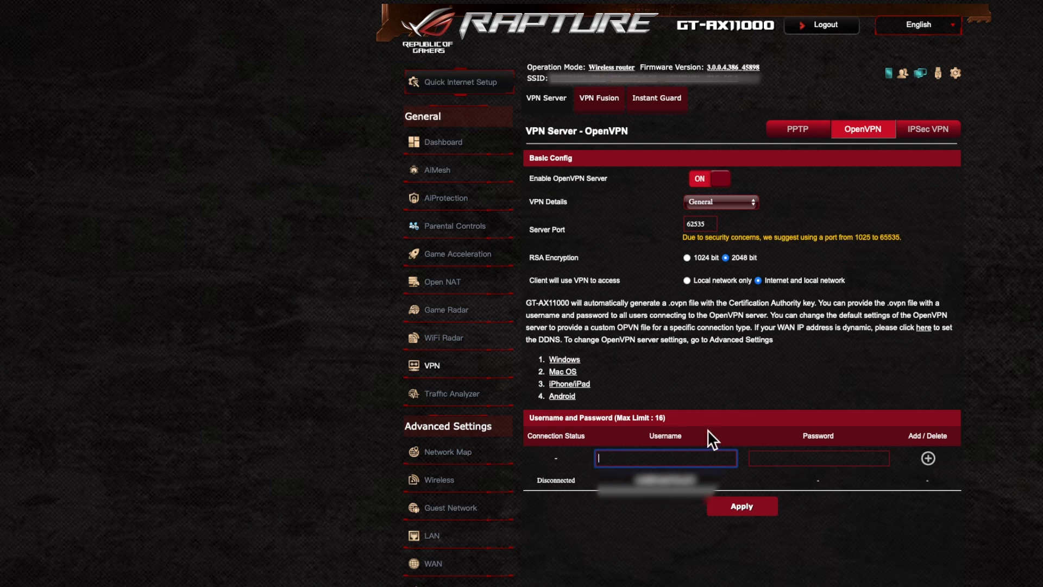
pyautogui.click(726, 423)
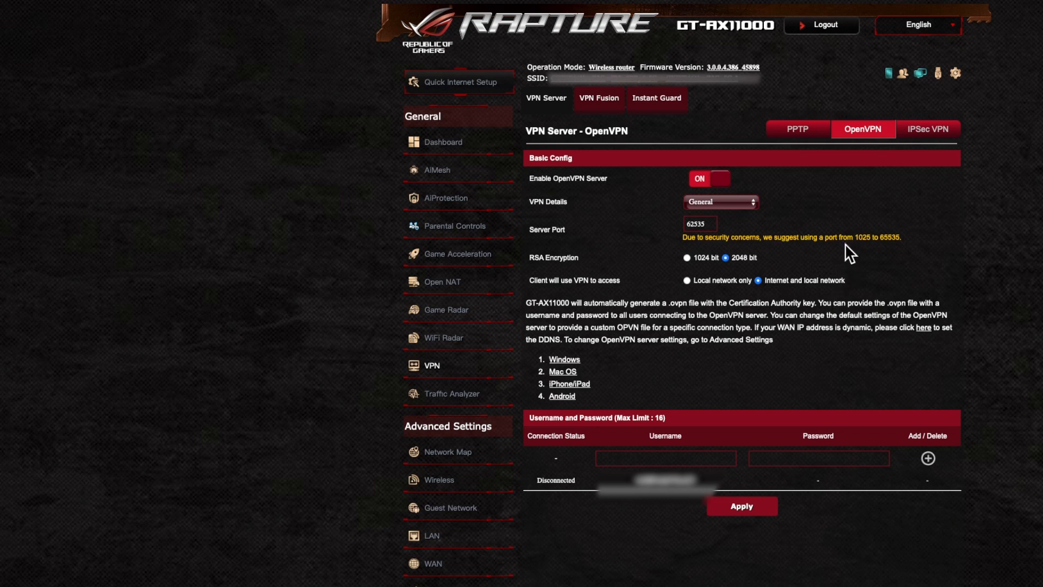
# Switch the OpenVPN server's VPN Details to Advanced Settings
pyautogui.click(748, 200)
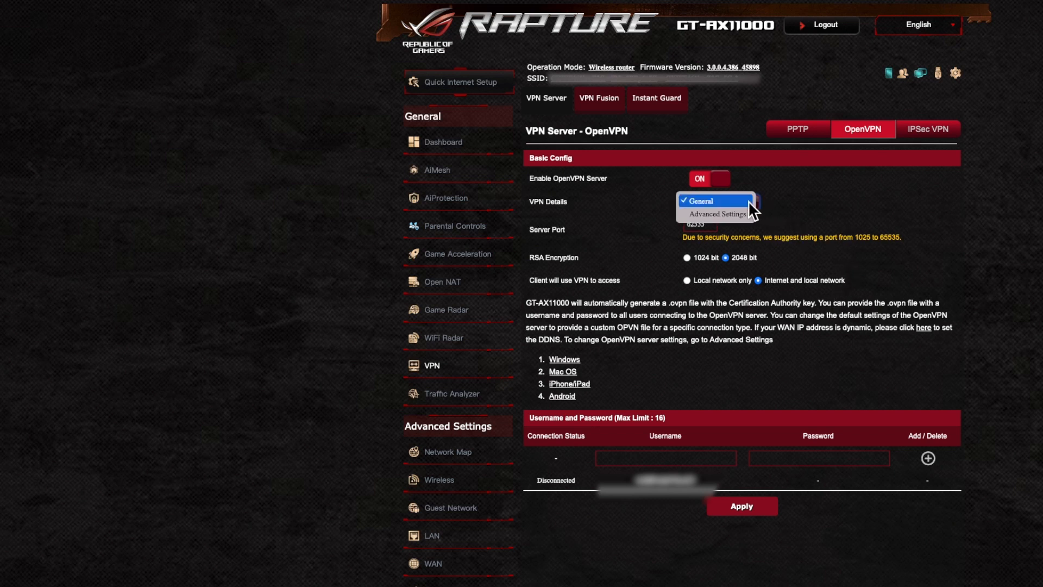
pyautogui.click(746, 213)
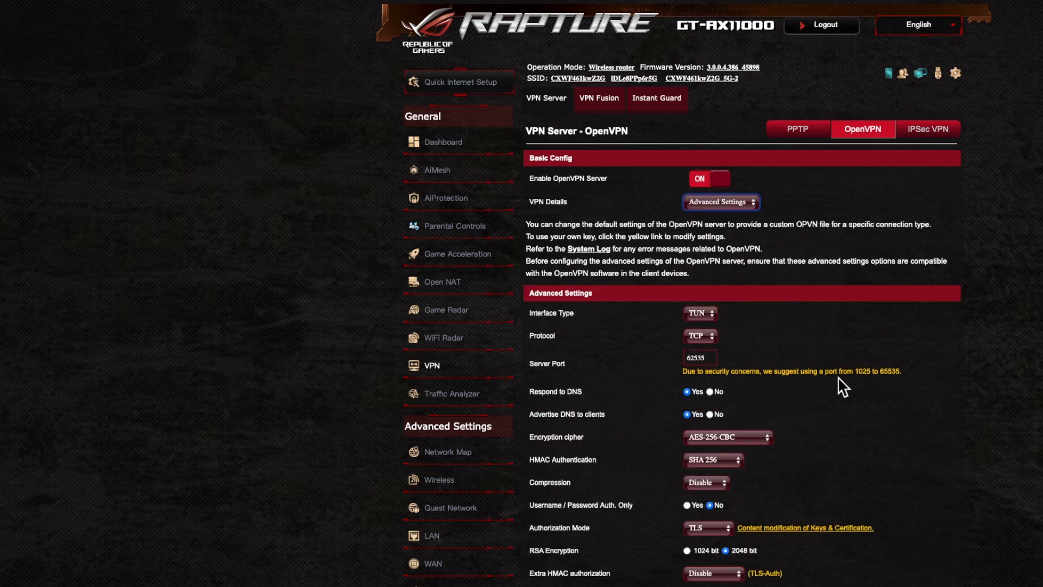
pyautogui.scroll(-5, 900, 444)
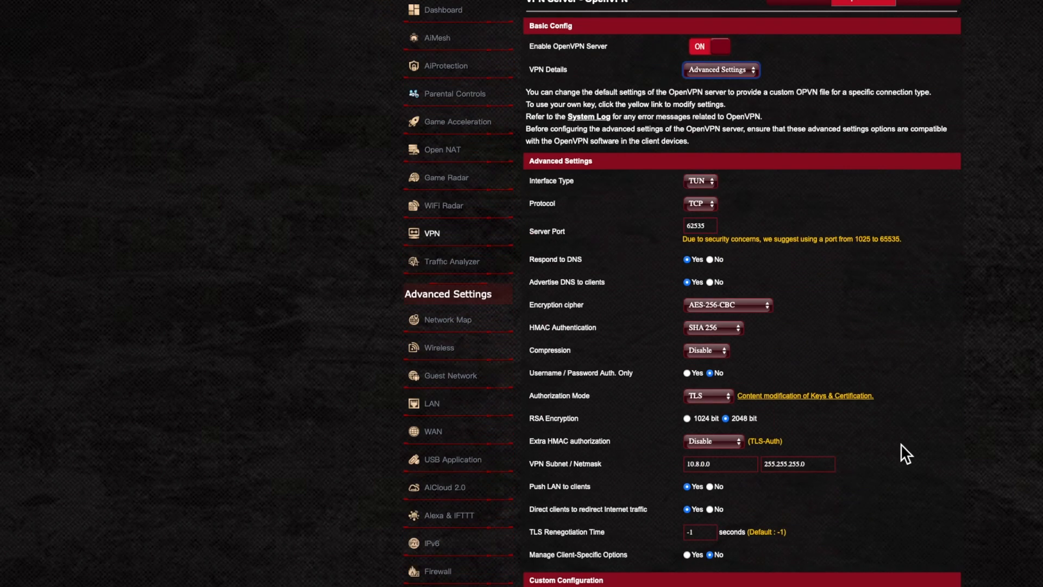
pyautogui.scroll(-2, 901, 444)
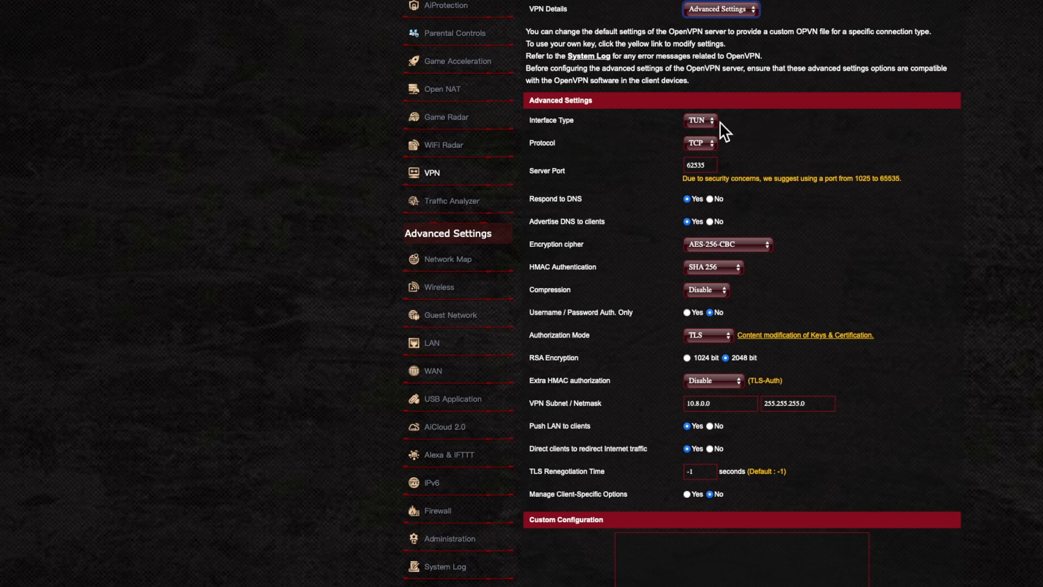
# Keep the interface type on TUN and the protocol on TCP
pyautogui.click(706, 120)
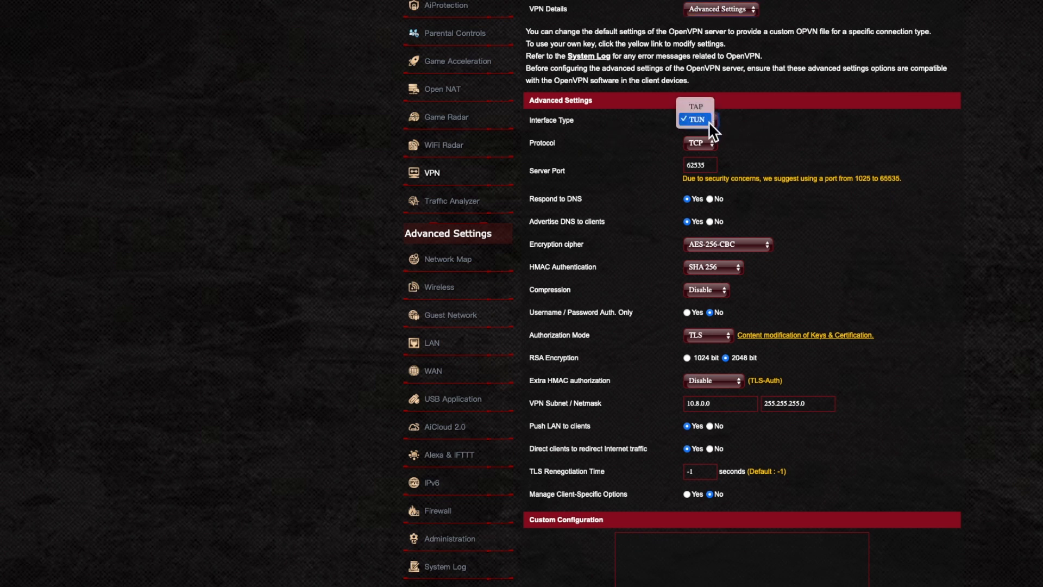
pyautogui.click(800, 125)
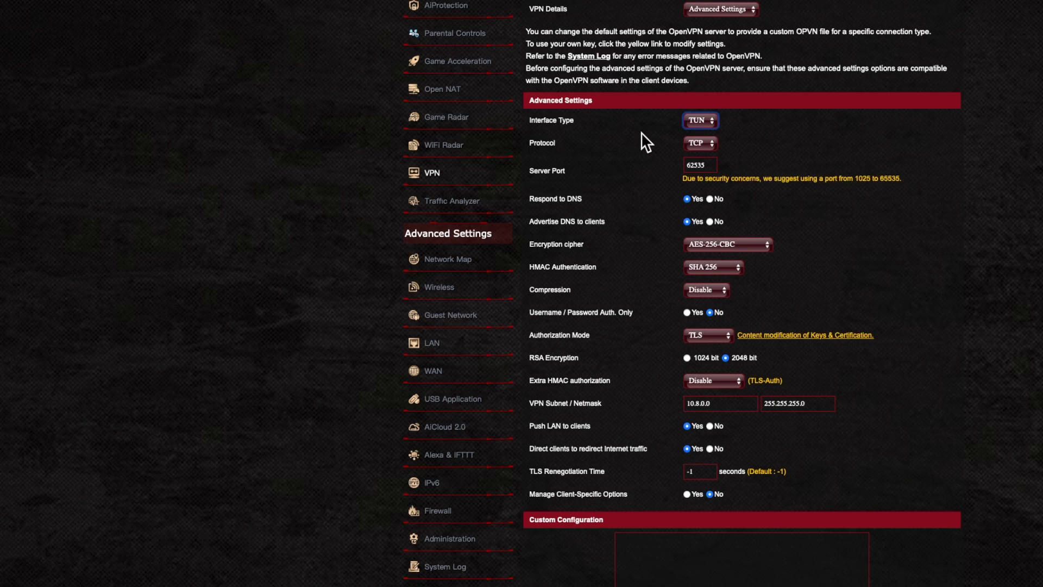
pyautogui.click(565, 120)
pyautogui.click(712, 145)
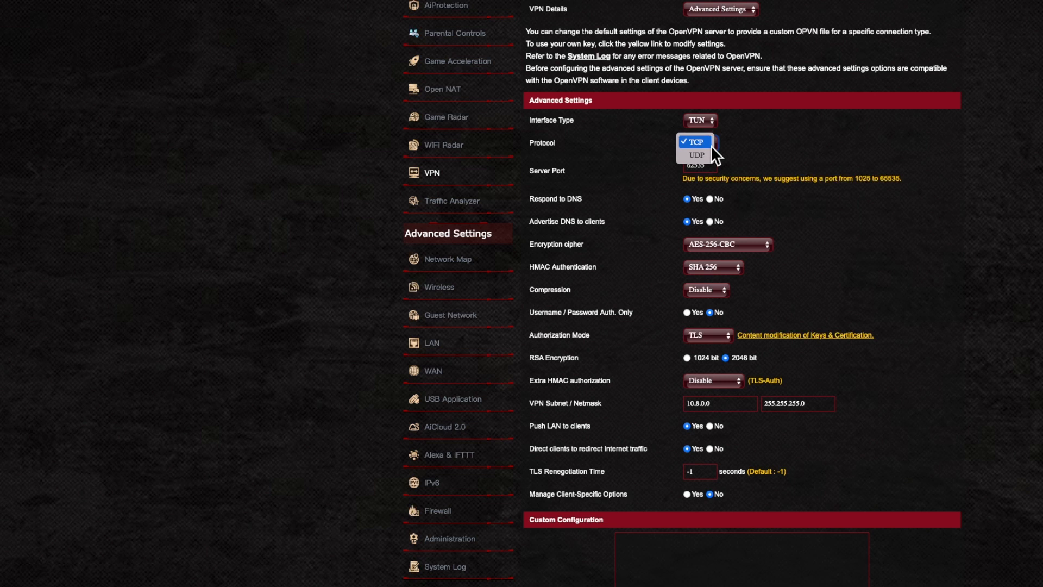
pyautogui.click(798, 142)
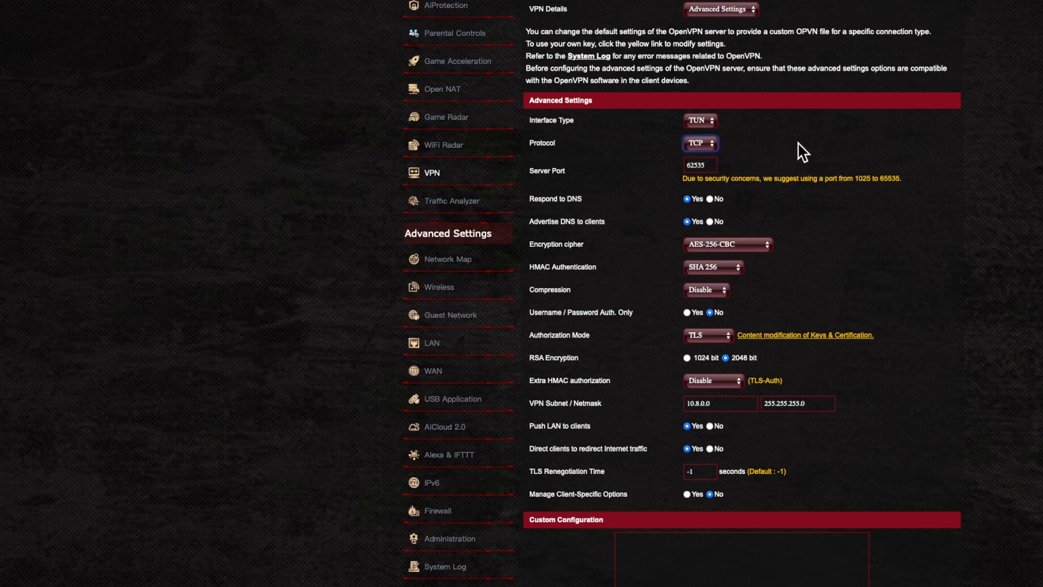